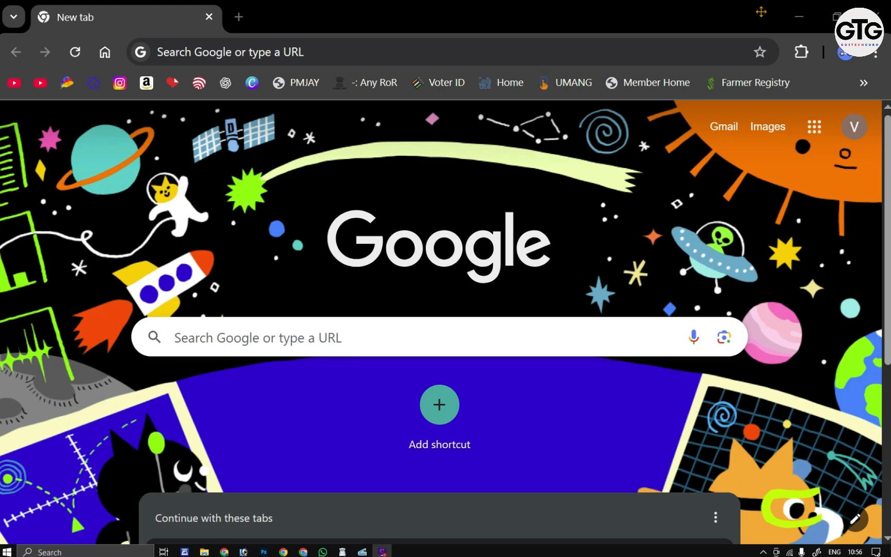
Search Google for "uan login".
{"action": "left_click", "coordinate": [454, 318]}
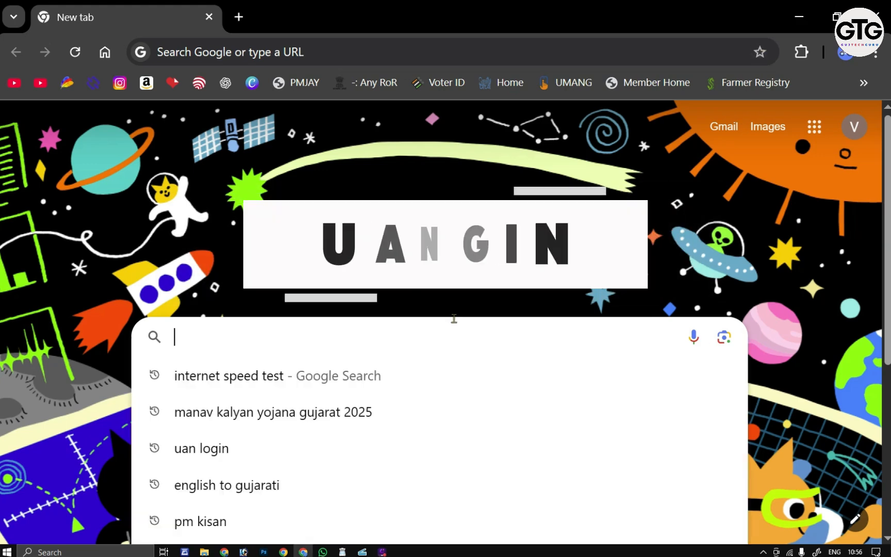
{"action": "type", "text": "uan login"}
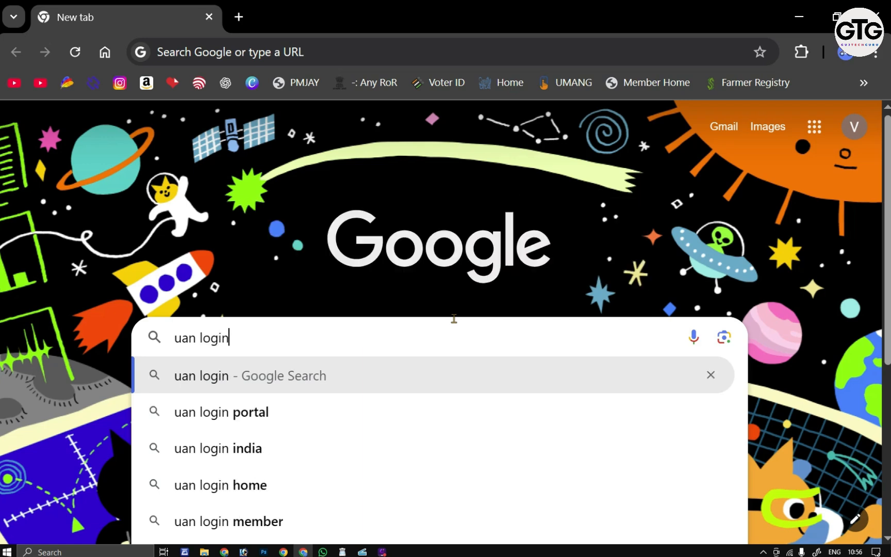
{"action": "key", "text": "Return"}
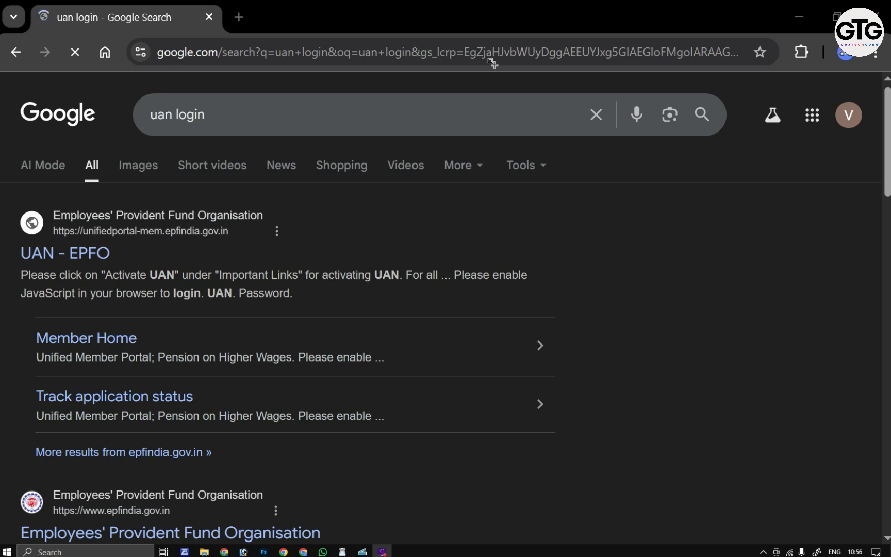
Open the "UAN - EPFO" search result and dismiss the cyber-fraud alert on the member portal.
{"action": "mouse_move", "coordinate": [8, 196]}
{"action": "left_mouse_down"}
{"action": "mouse_move", "coordinate": [146, 259]}
{"action": "mouse_move", "coordinate": [354, 258]}
{"action": "mouse_move", "coordinate": [356, 267]}
{"action": "left_mouse_up"}
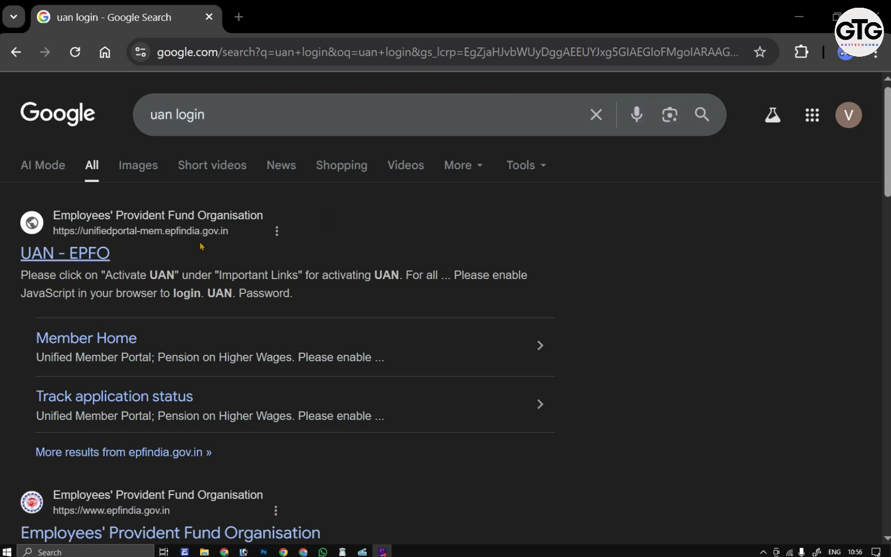
{"action": "left_click", "coordinate": [80, 257]}
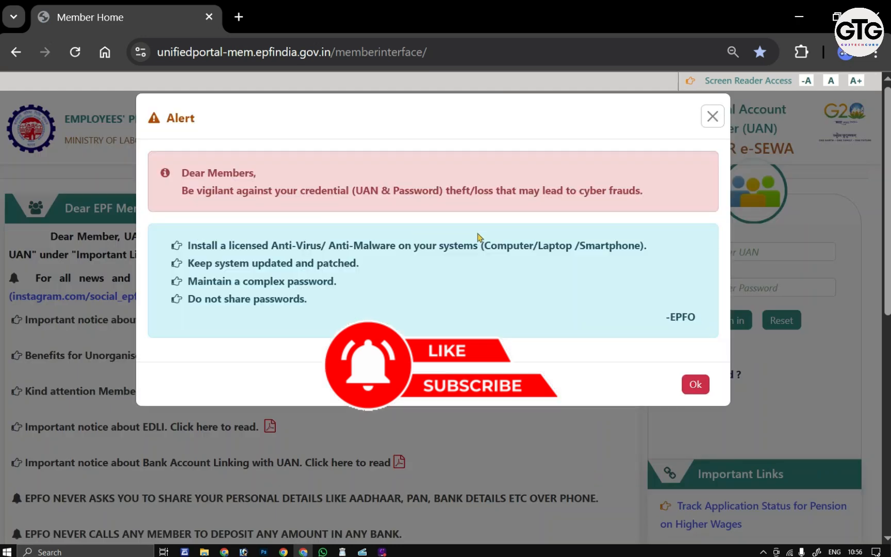
{"action": "left_click", "coordinate": [695, 385]}
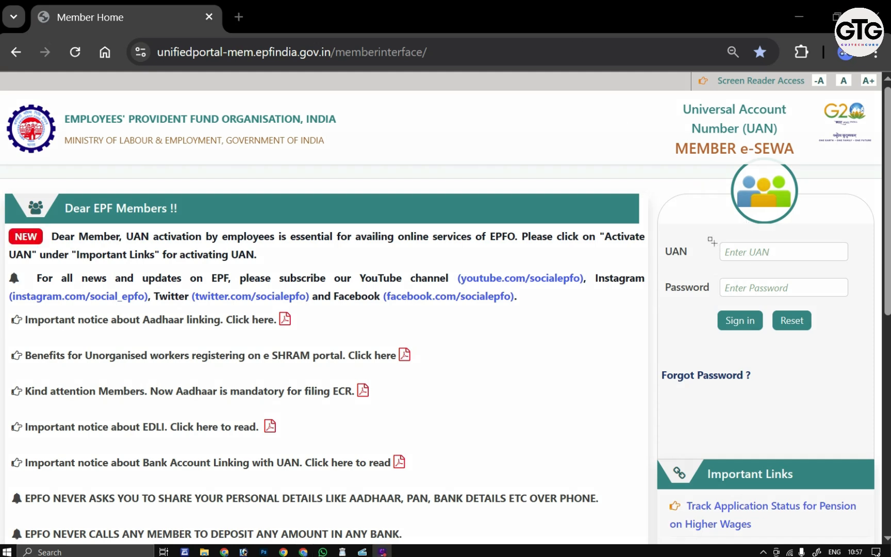
Sign in to the EPFO member portal with the member's UAN and account password.
{"action": "mouse_move", "coordinate": [718, 240]}
{"action": "left_mouse_down"}
{"action": "mouse_move", "coordinate": [825, 268]}
{"action": "mouse_move", "coordinate": [849, 265]}
{"action": "left_mouse_up"}
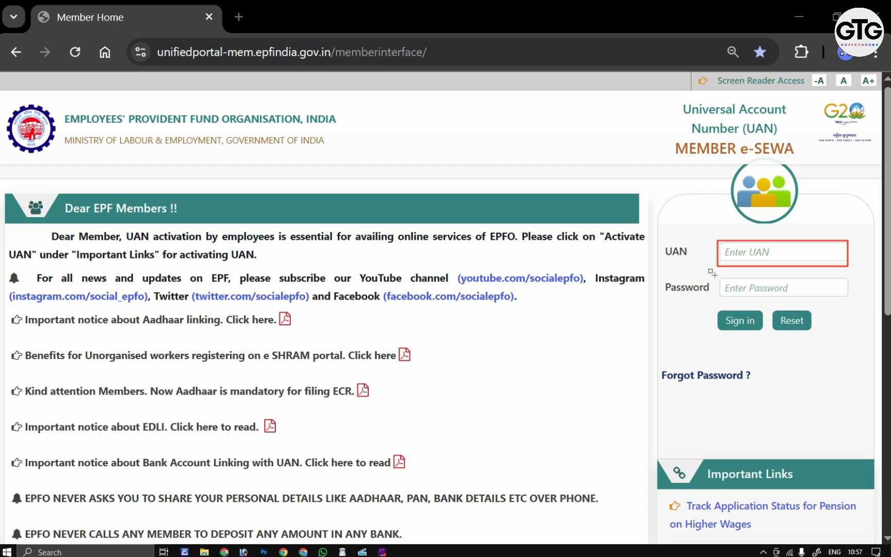
{"action": "left_click_drag", "start_coordinate": [712, 275], "coordinate": [839, 303]}
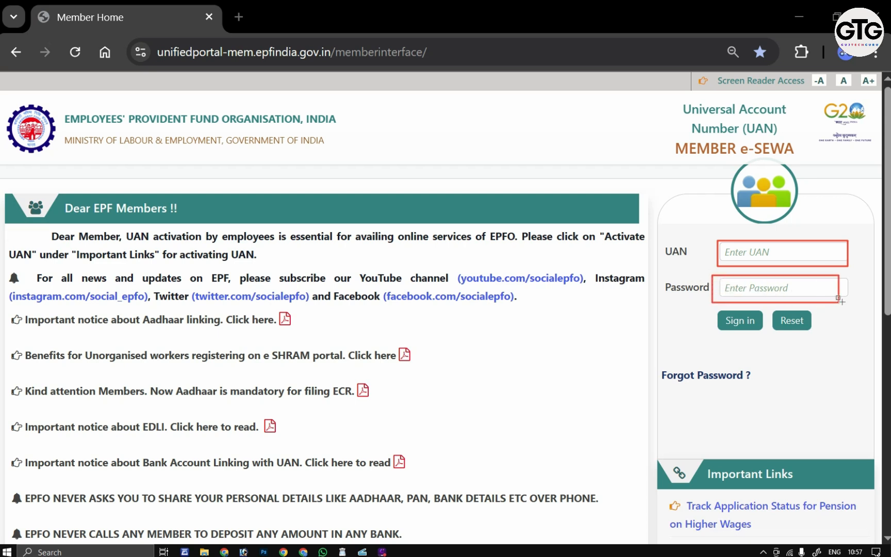
{"action": "left_click_drag", "start_coordinate": [714, 304], "coordinate": [768, 333]}
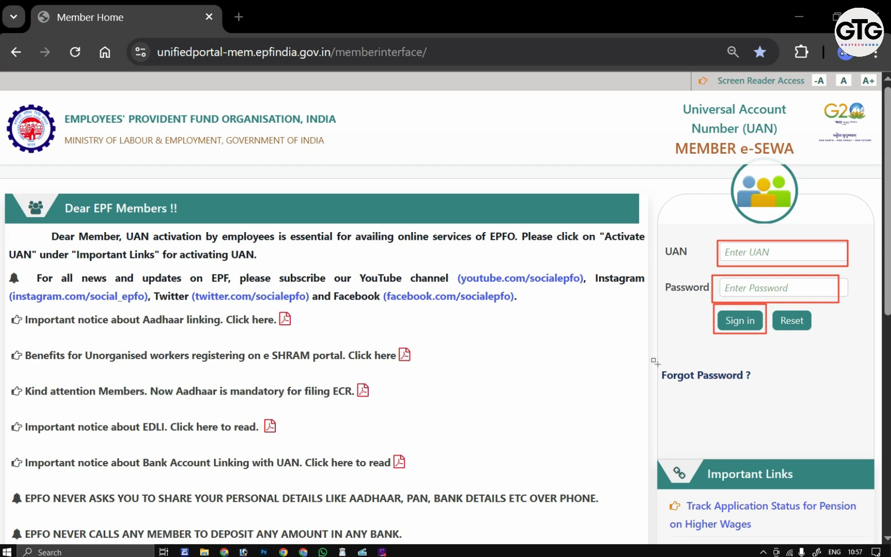
{"action": "left_click", "coordinate": [740, 320]}
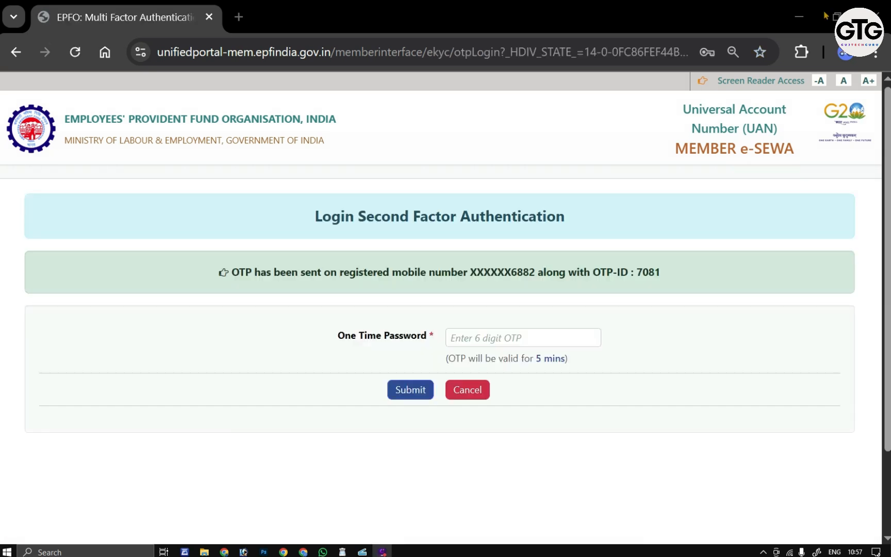
Enter the one-time password for the second factor authentication and submit it.
{"action": "left_click", "coordinate": [535, 343]}
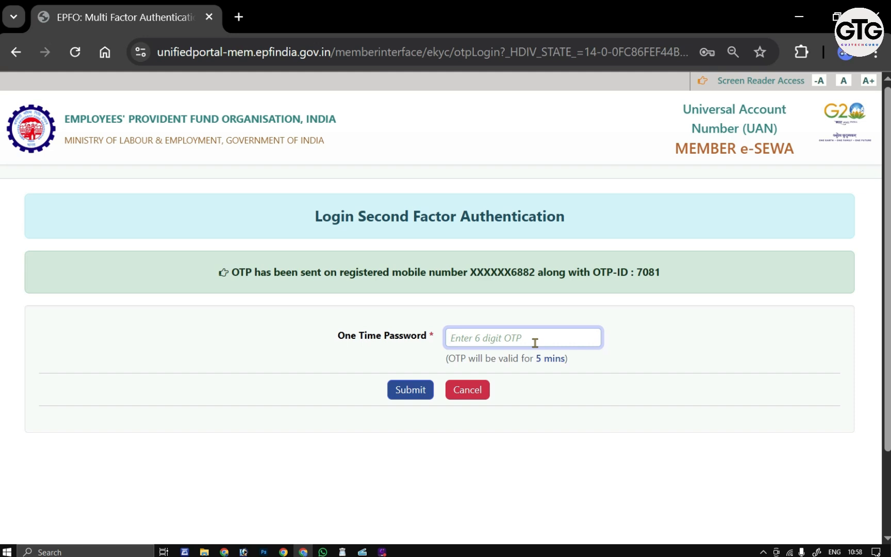
{"action": "type", "text": "1"}
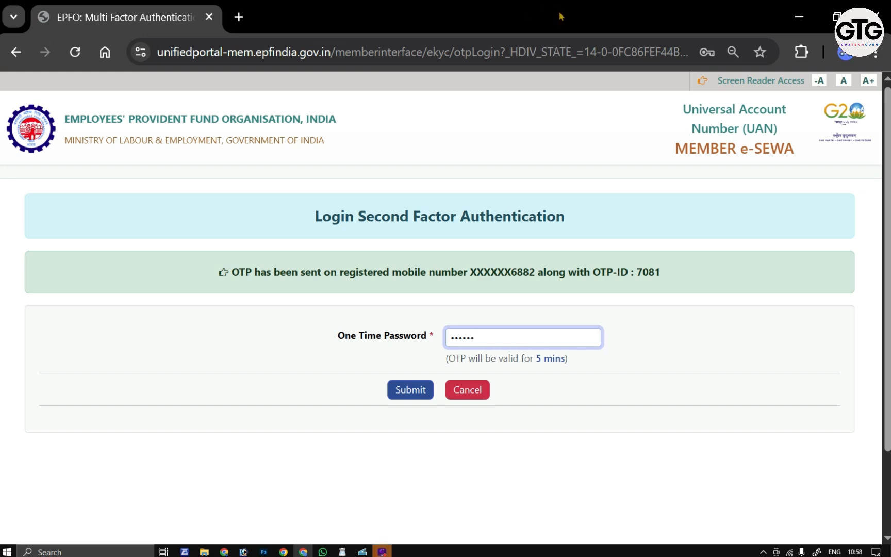
{"action": "left_click_drag", "start_coordinate": [379, 374], "coordinate": [436, 403]}
{"action": "left_click", "coordinate": [419, 389]}
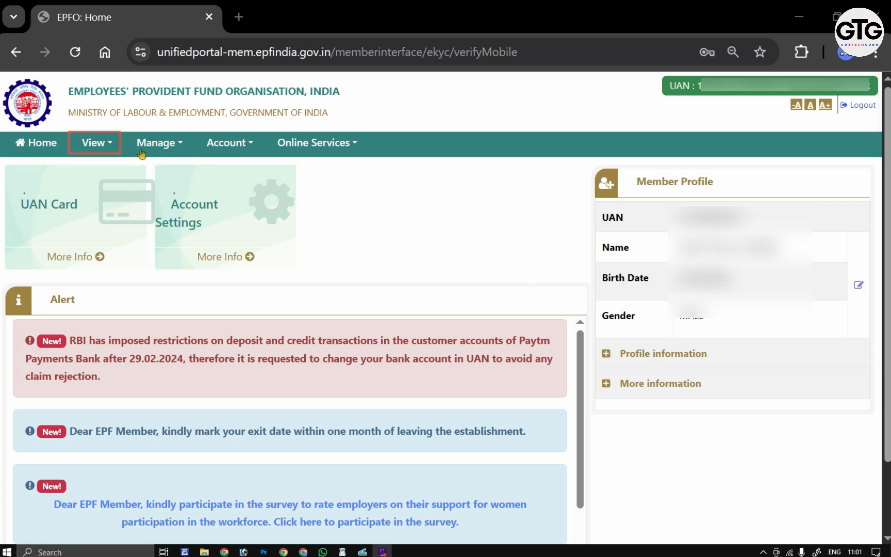
Open the Passbook Lite page of the member account.
{"action": "left_click", "coordinate": [95, 145]}
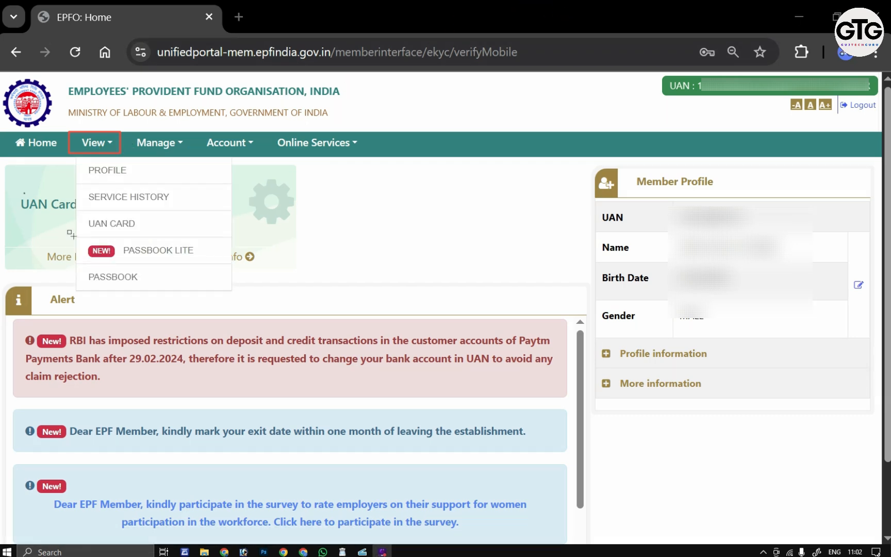
{"action": "left_click_drag", "start_coordinate": [69, 235], "coordinate": [232, 262]}
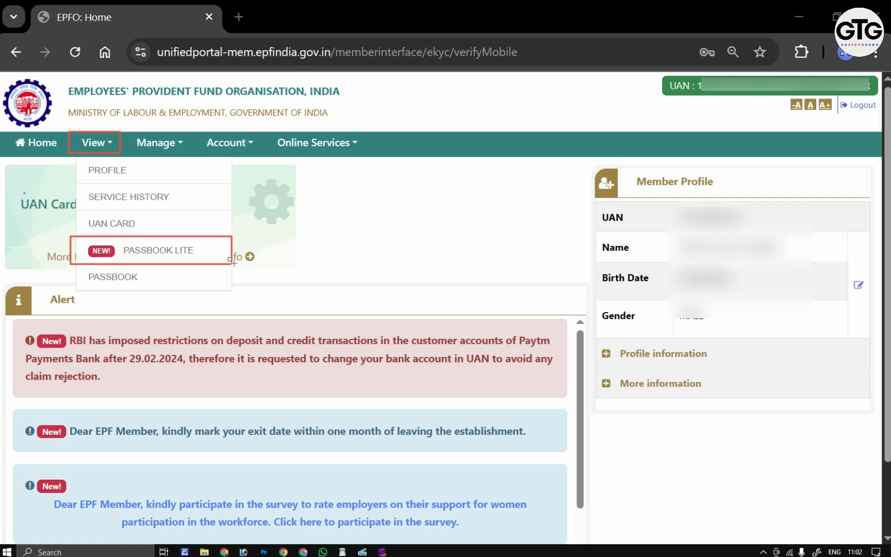
{"action": "key", "text": "Escape"}
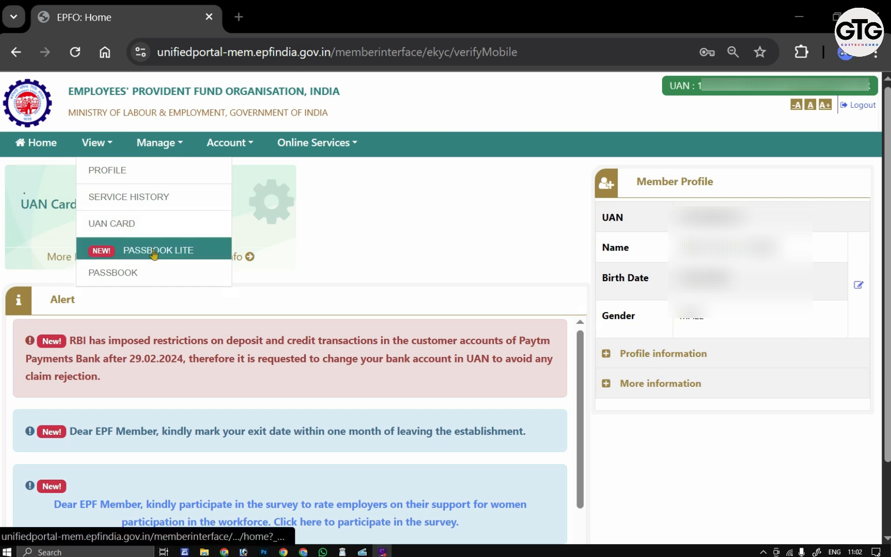
{"action": "left_click", "coordinate": [153, 251]}
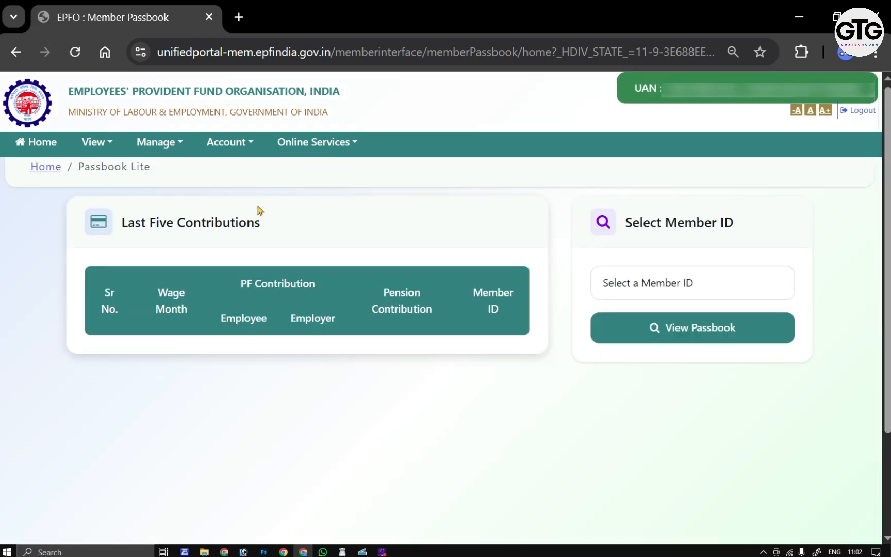
Look over the last five contributions, then select the member's ID and display its full passbook.
{"action": "left_click", "coordinate": [590, 11]}
{"action": "mouse_move", "coordinate": [128, 349]}
{"action": "left_mouse_down"}
{"action": "mouse_move", "coordinate": [369, 555]}
{"action": "mouse_move", "coordinate": [384, 551]}
{"action": "left_mouse_up"}
{"action": "scroll", "coordinate": [320, 361], "scroll_direction": "down", "scroll_amount": 3}
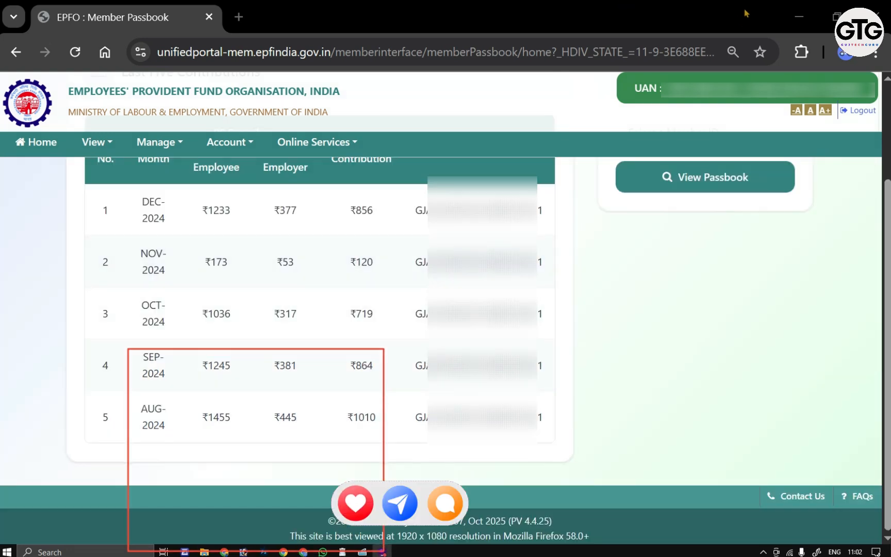
{"action": "scroll", "coordinate": [552, 264], "scroll_direction": "up", "scroll_amount": 3}
{"action": "scroll", "coordinate": [552, 264], "scroll_direction": "up", "scroll_amount": 1}
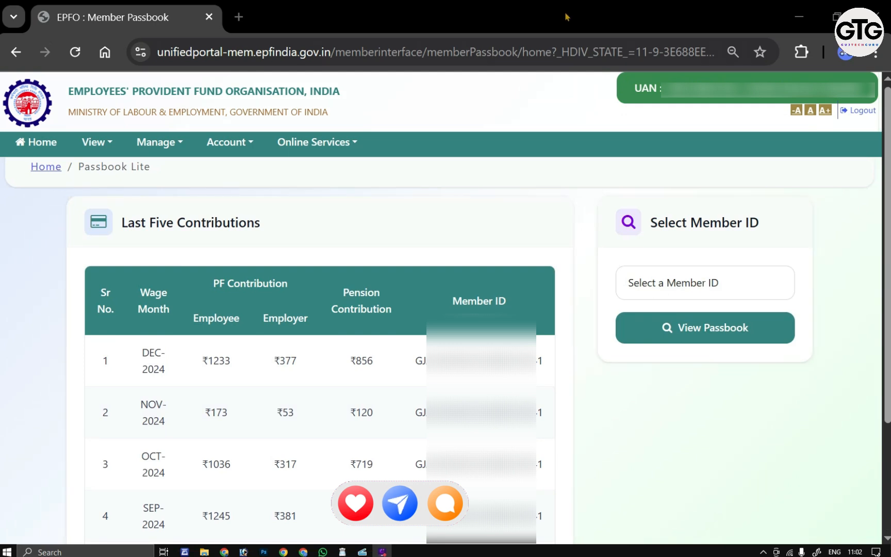
{"action": "mouse_move", "coordinate": [614, 266]}
{"action": "left_mouse_down"}
{"action": "mouse_move", "coordinate": [774, 312]}
{"action": "mouse_move", "coordinate": [801, 300]}
{"action": "left_mouse_up"}
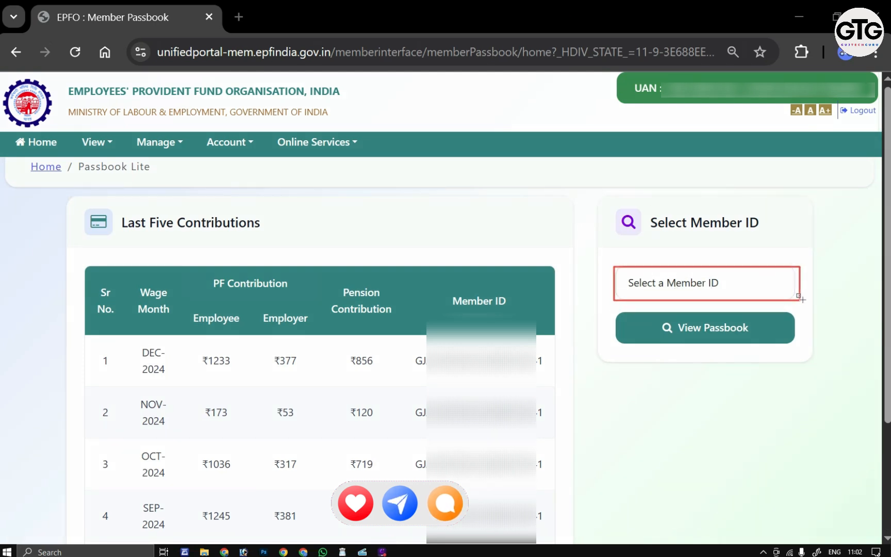
{"action": "left_click", "coordinate": [731, 282]}
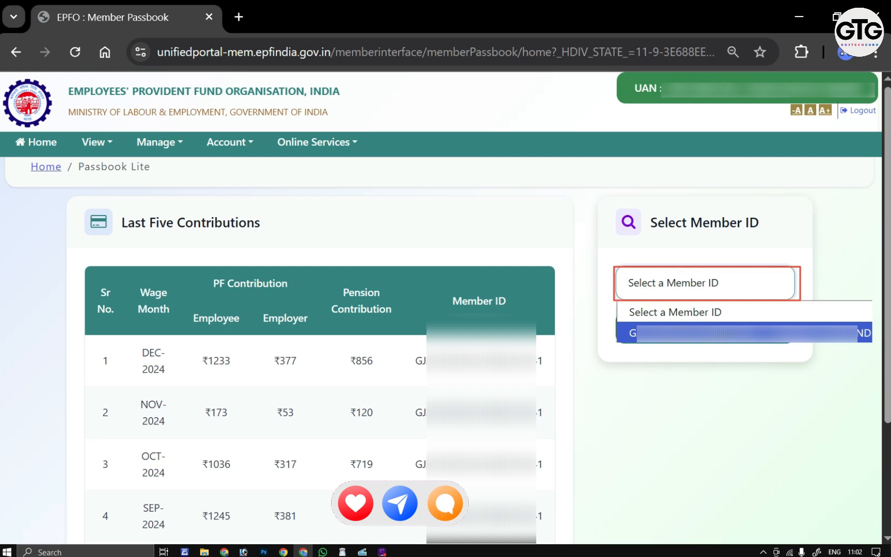
{"action": "left_click", "coordinate": [720, 333]}
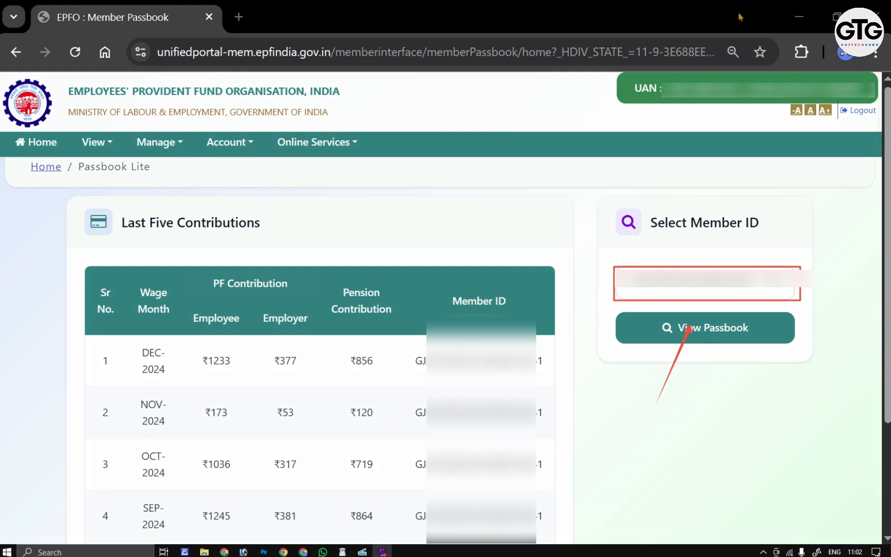
{"action": "left_click", "coordinate": [712, 327]}
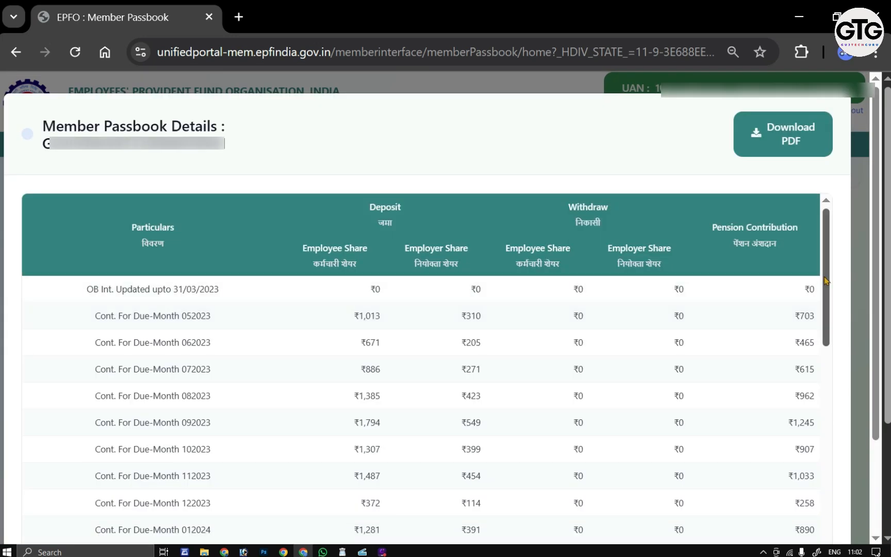
Examine the passbook's closing balance for employee and employer share, and the grand total of the pension contribution.
{"action": "left_click_drag", "start_coordinate": [826, 281], "coordinate": [852, 501]}
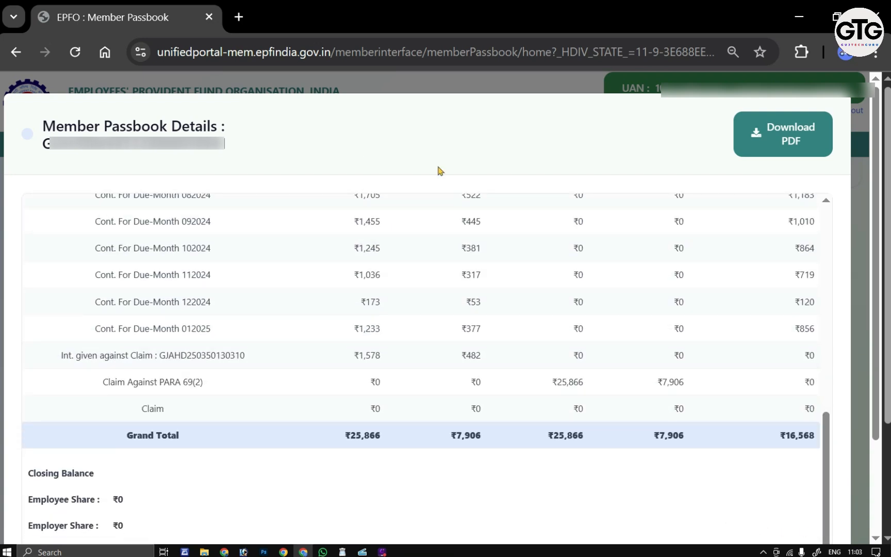
{"action": "left_click", "coordinate": [569, 18]}
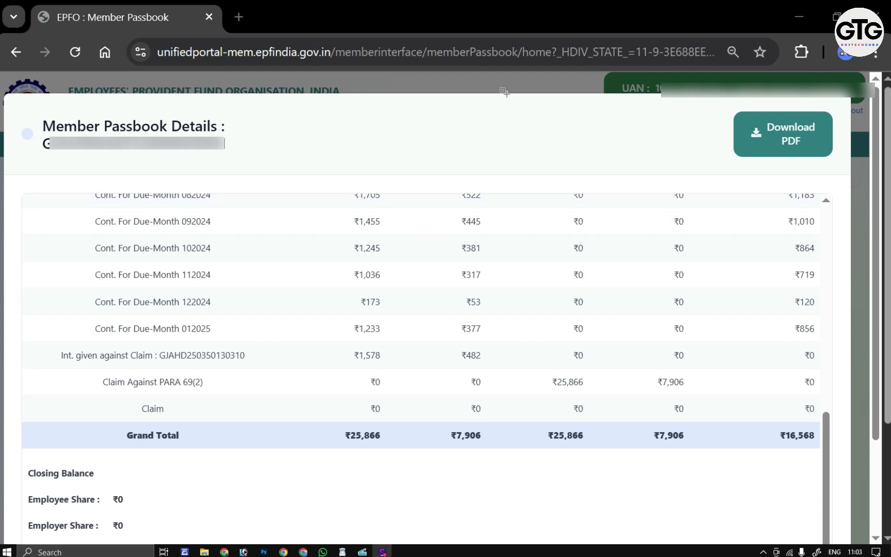
{"action": "left_click_drag", "start_coordinate": [19, 491], "coordinate": [133, 504]}
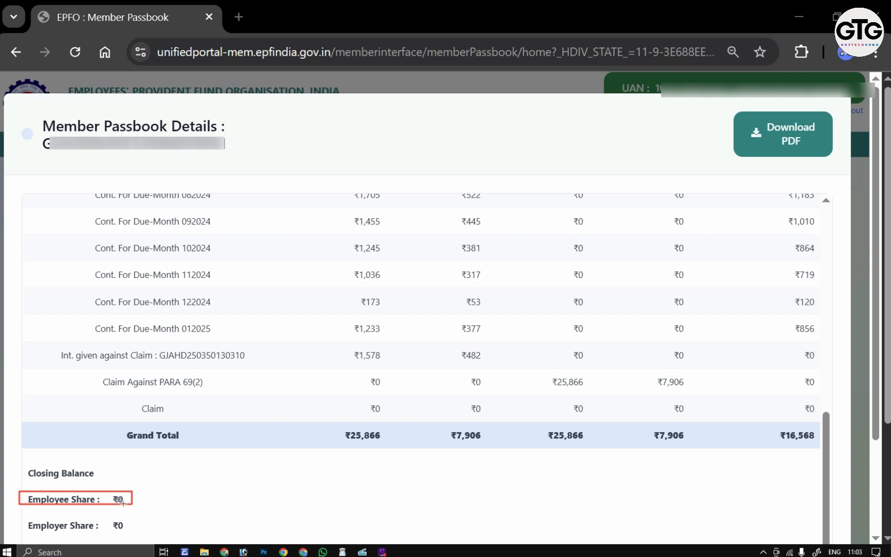
{"action": "left_click_drag", "start_coordinate": [14, 519], "coordinate": [142, 531]}
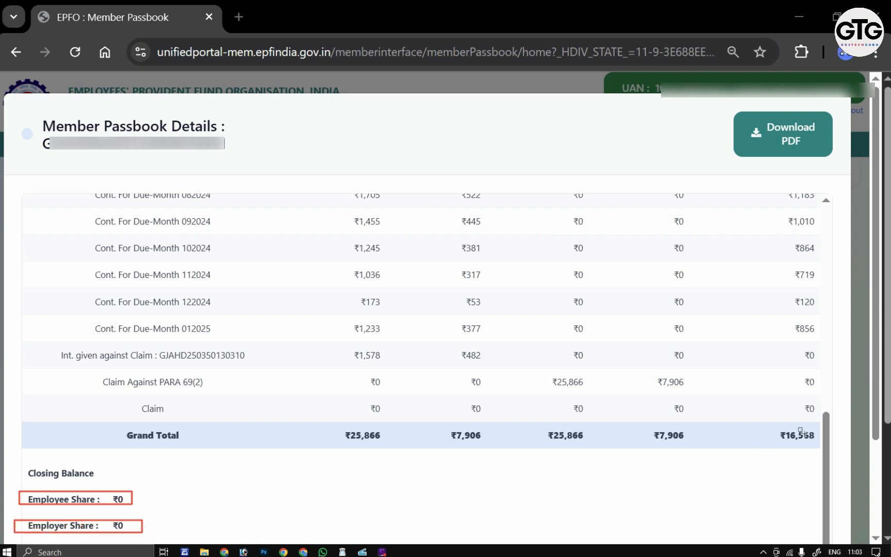
{"action": "left_click_drag", "start_coordinate": [769, 419], "coordinate": [827, 449]}
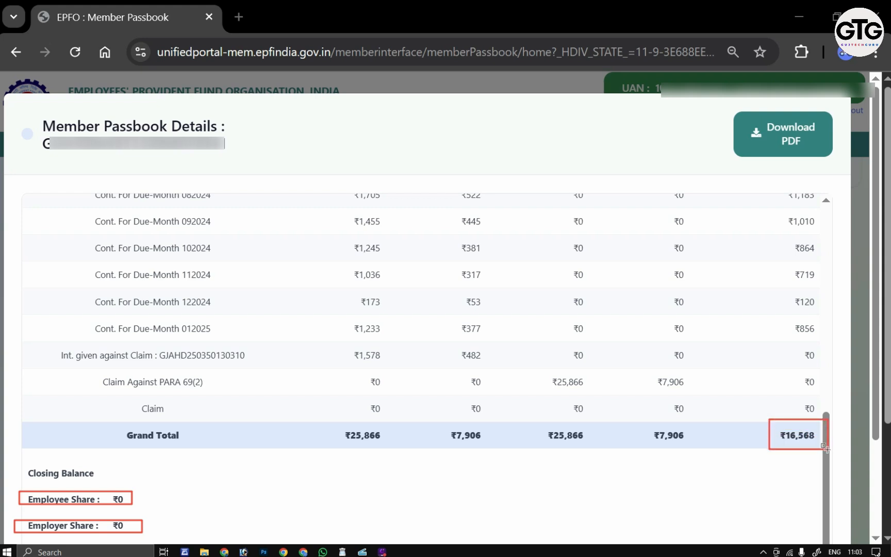